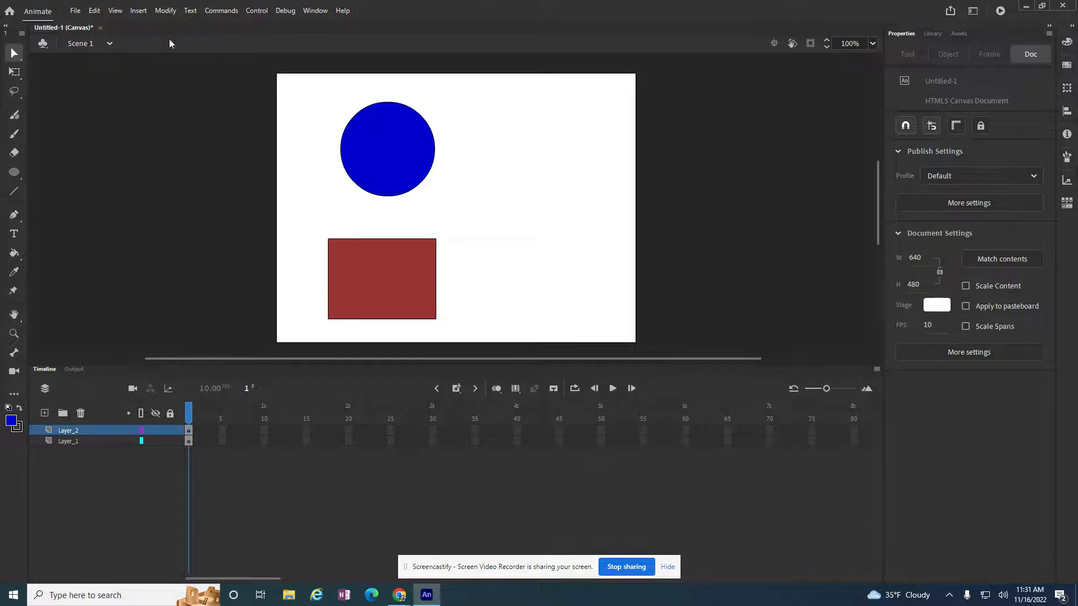
- Open the Window menu to see which panels can be shown
click(303, 11)
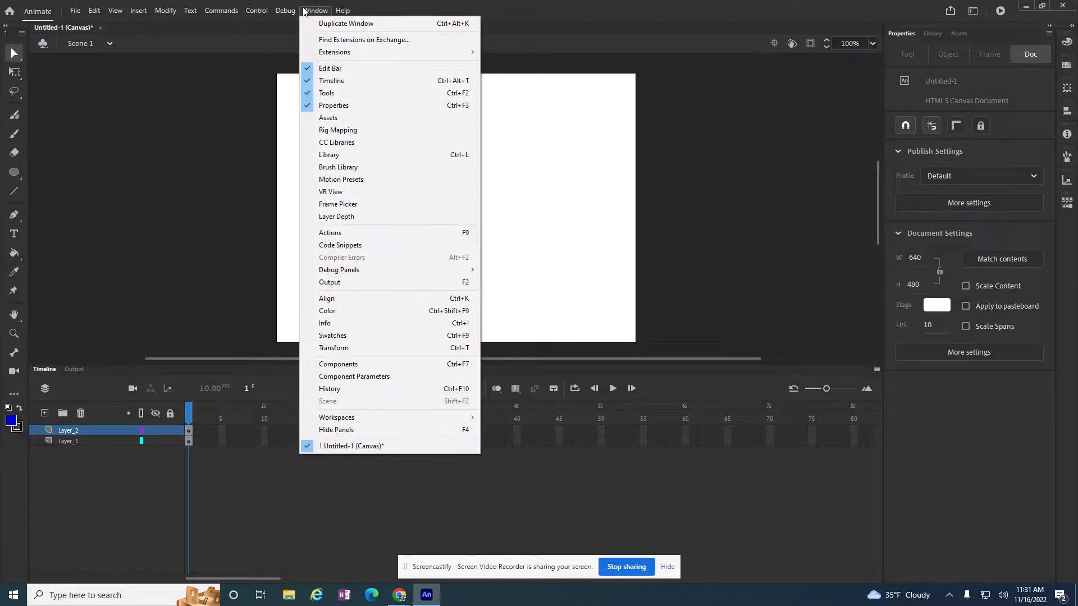
- Show Motion Presets, select the blue circle, and preview bounce, fly-in and fly-out presets
click(357, 184)
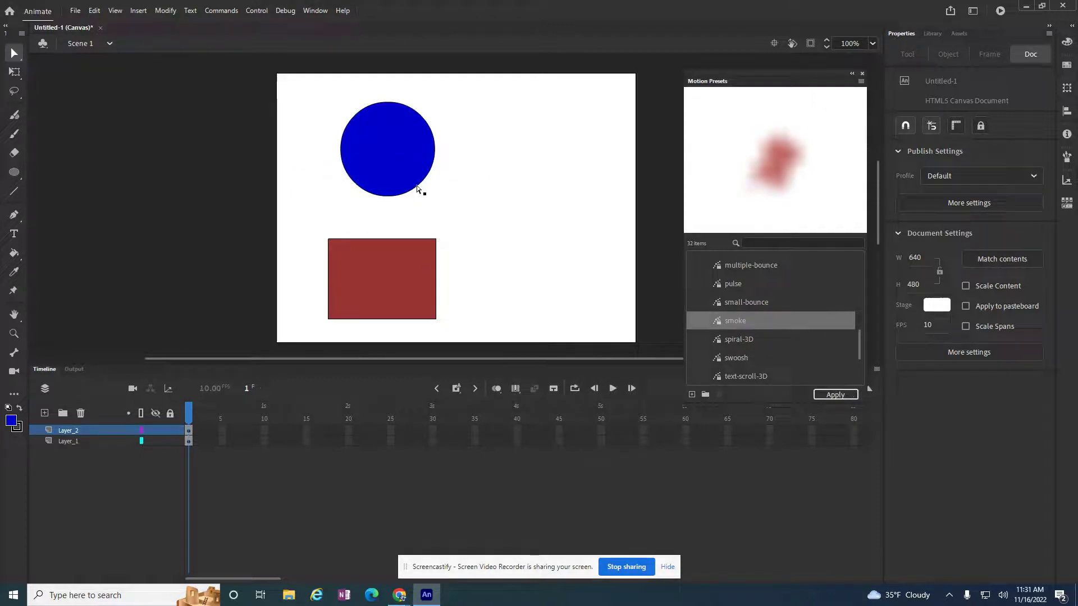
click(188, 431)
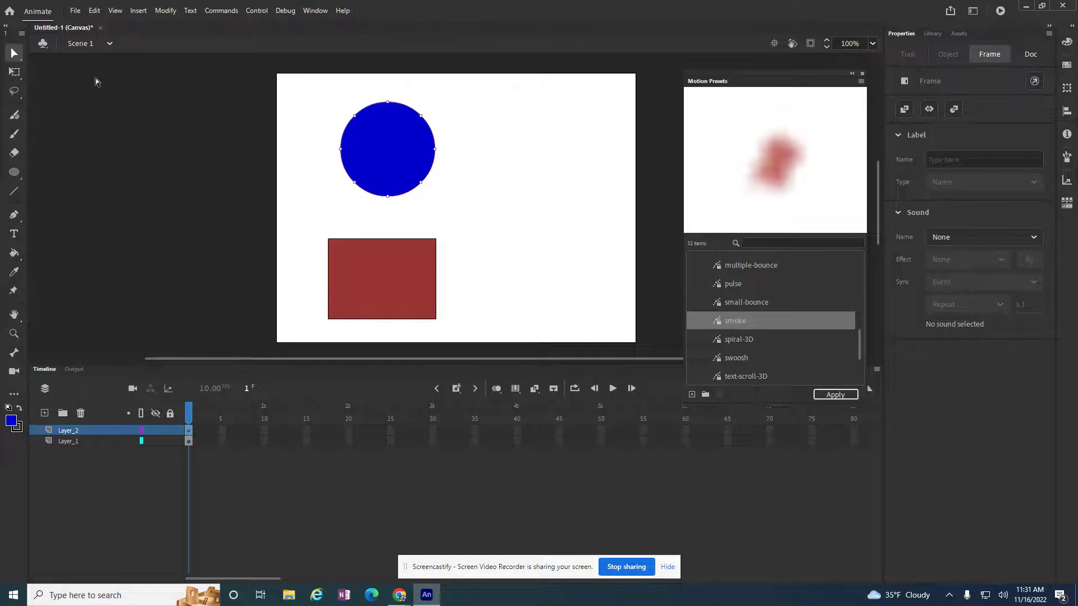
click(749, 304)
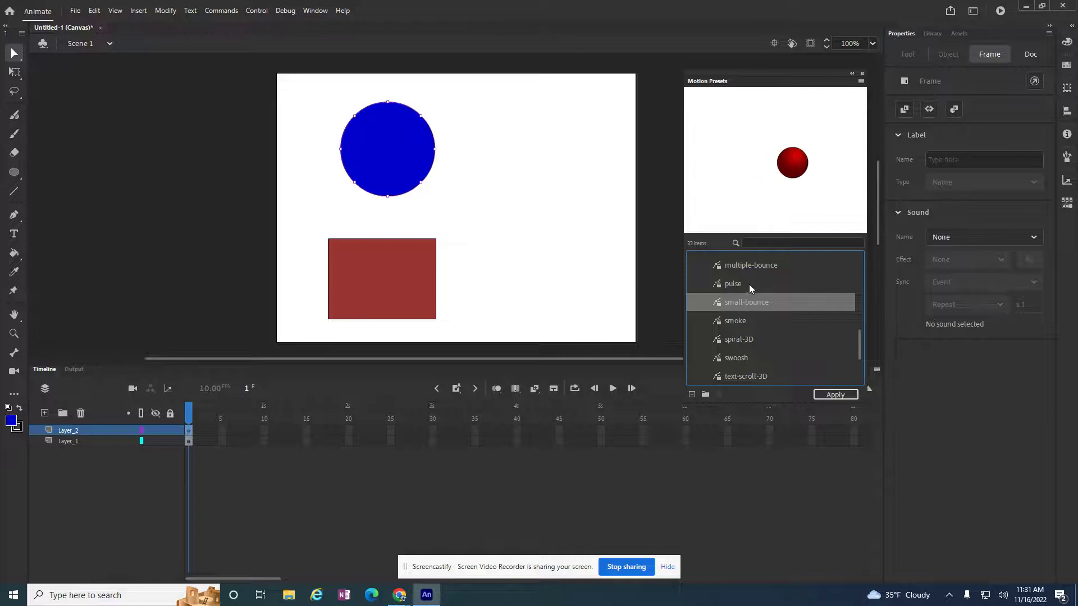
scroll(783, 291, up, 1)
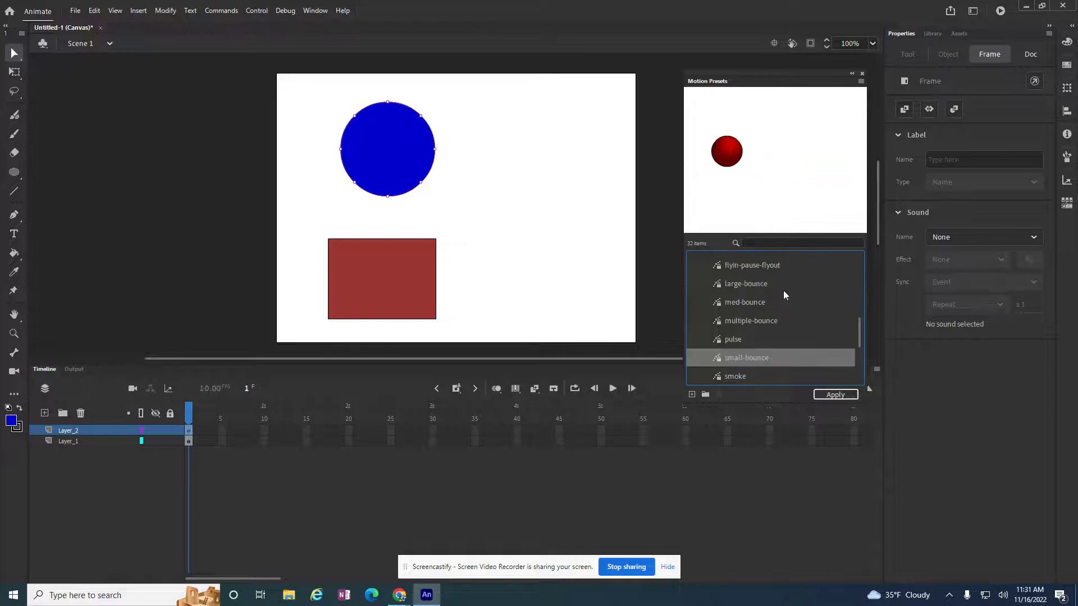
click(742, 284)
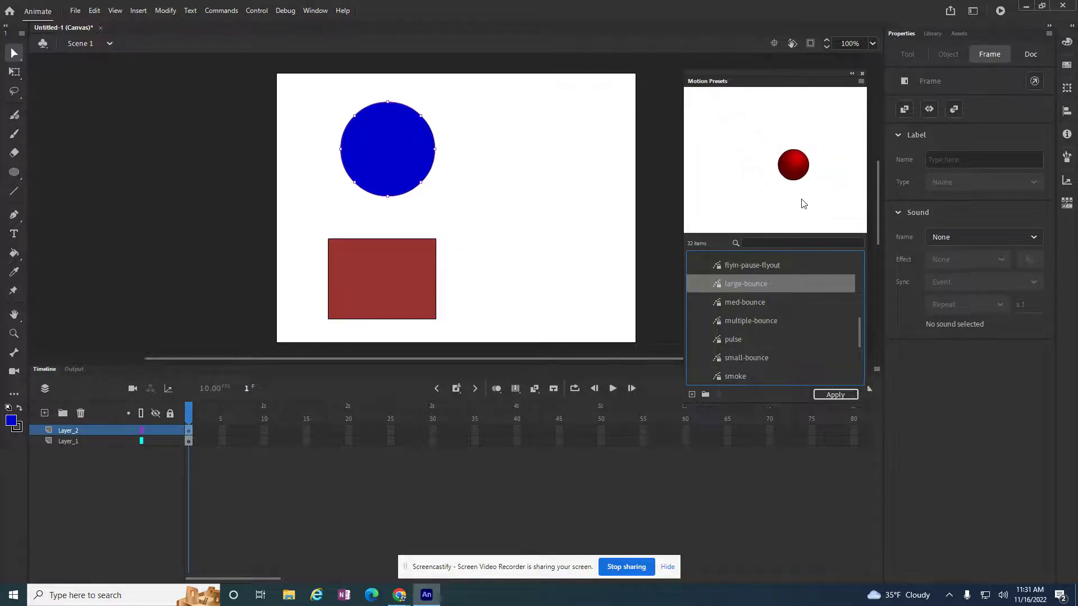
scroll(758, 292, up, 2)
click(726, 276)
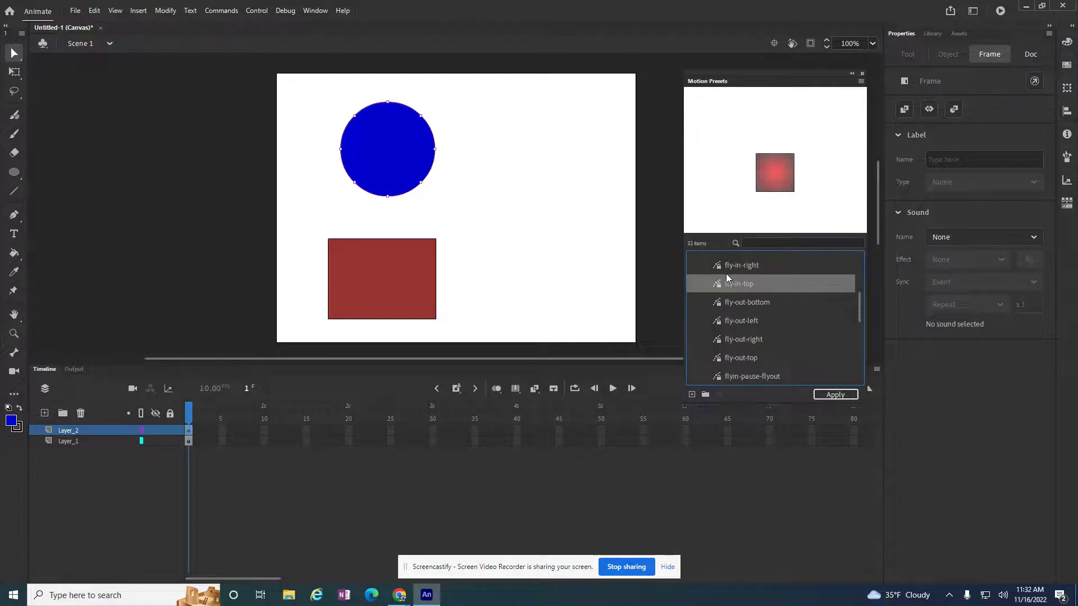
click(735, 264)
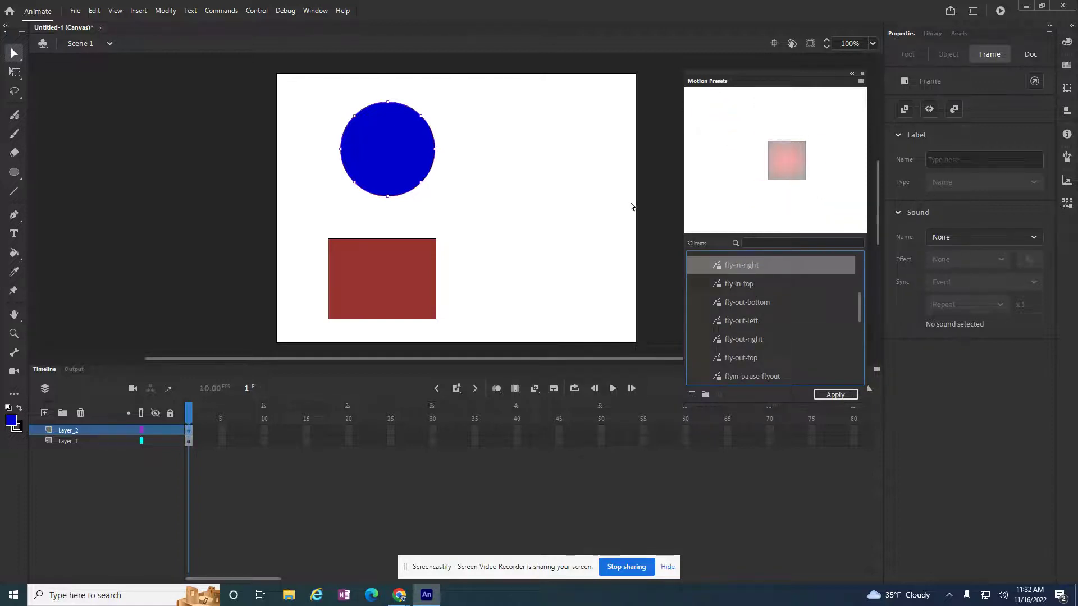
click(724, 338)
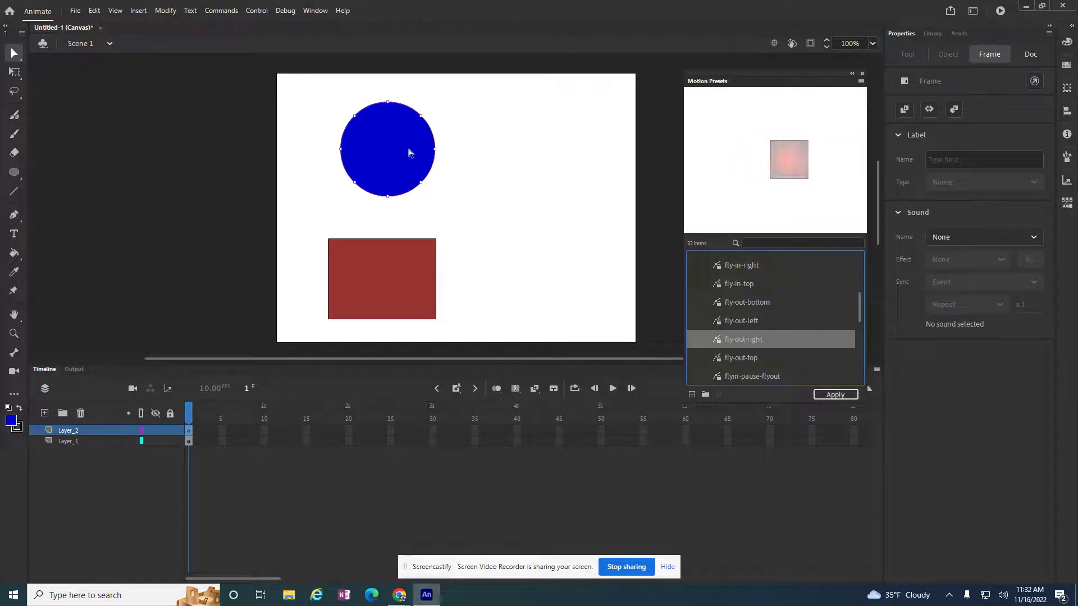
- Choose the large-bounce preset and apply it to the blue circle
scroll(780, 325, down, 1)
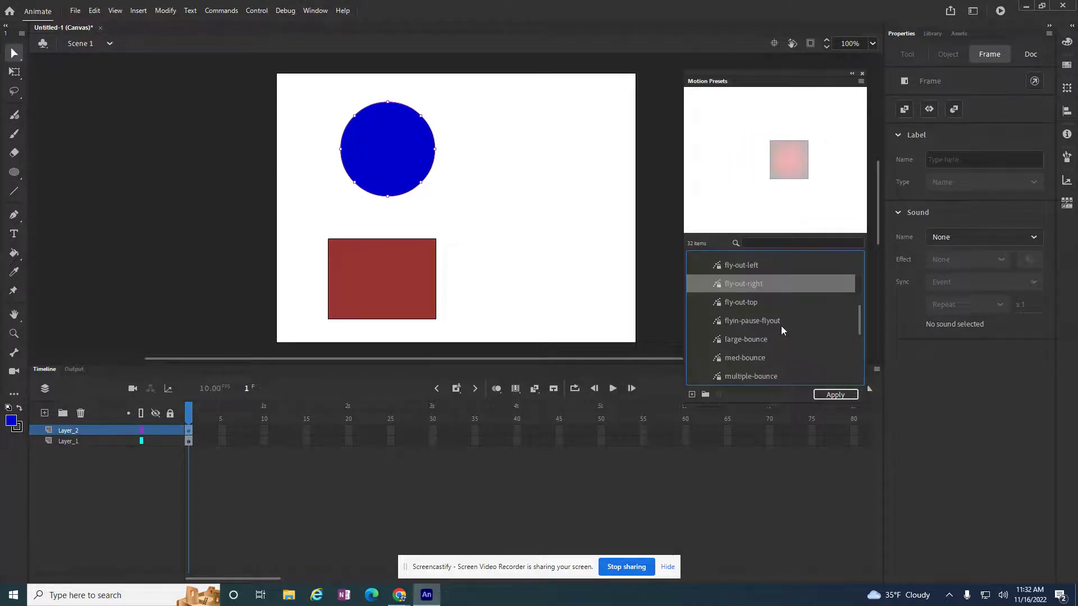
click(768, 340)
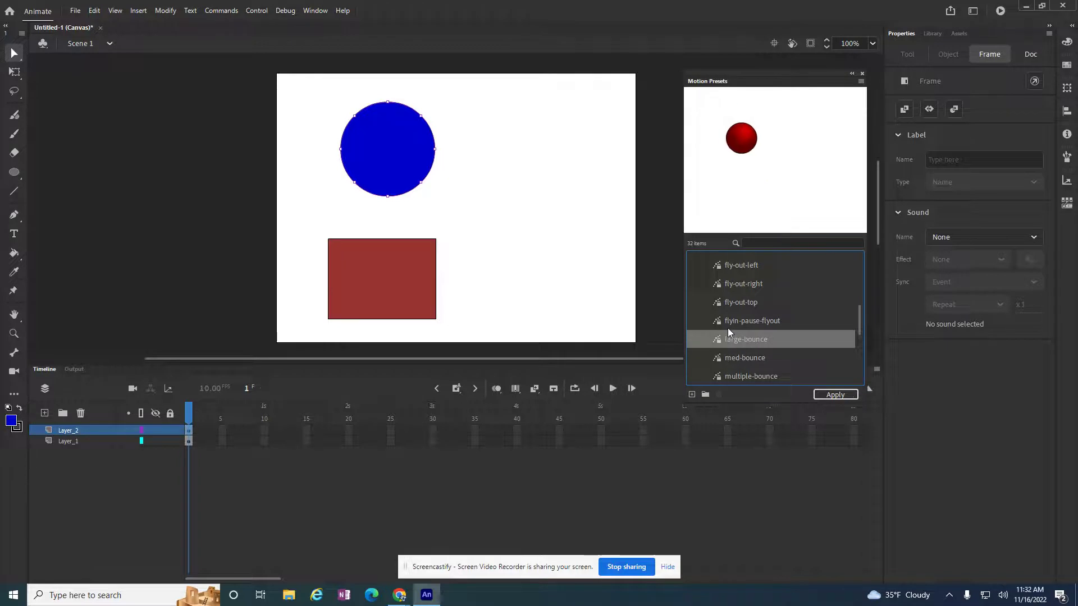
click(836, 394)
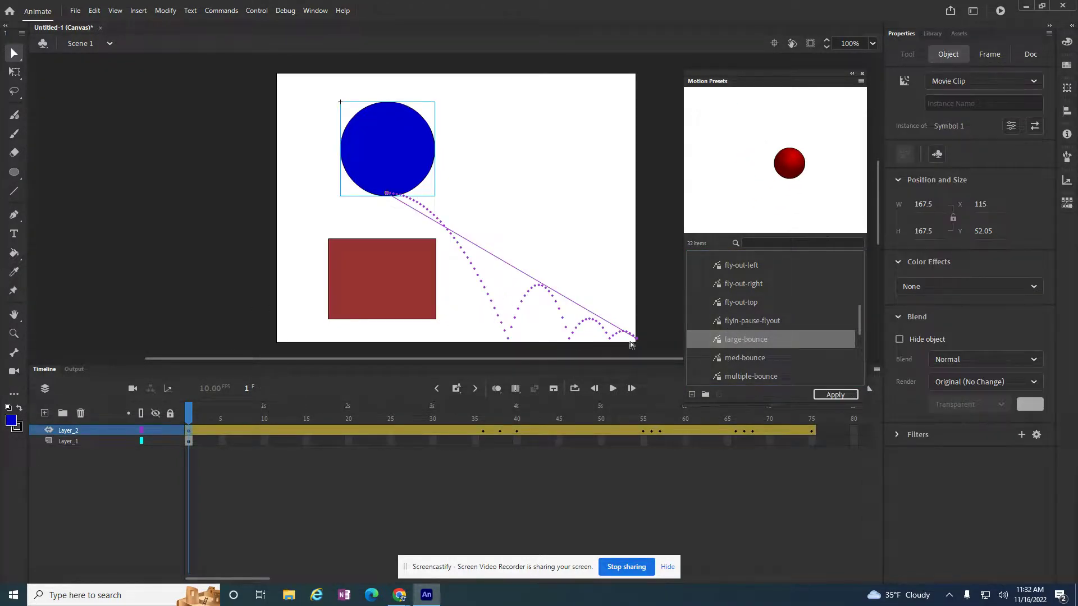
- Play the circle's 75-frame large-bounce tween, then return to frame 1 of Layer_1
click(611, 393)
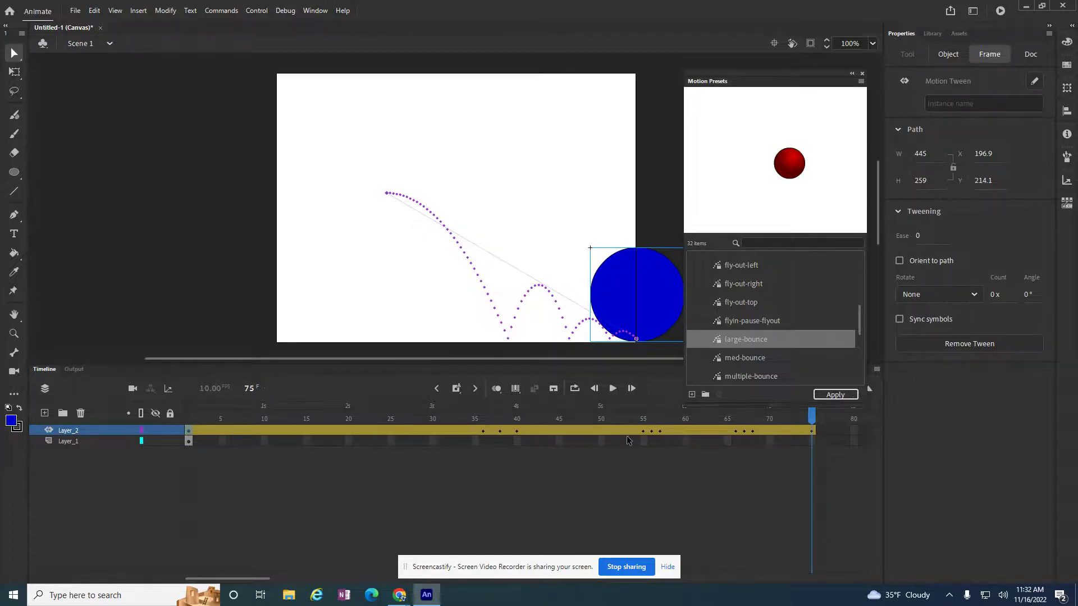
click(188, 441)
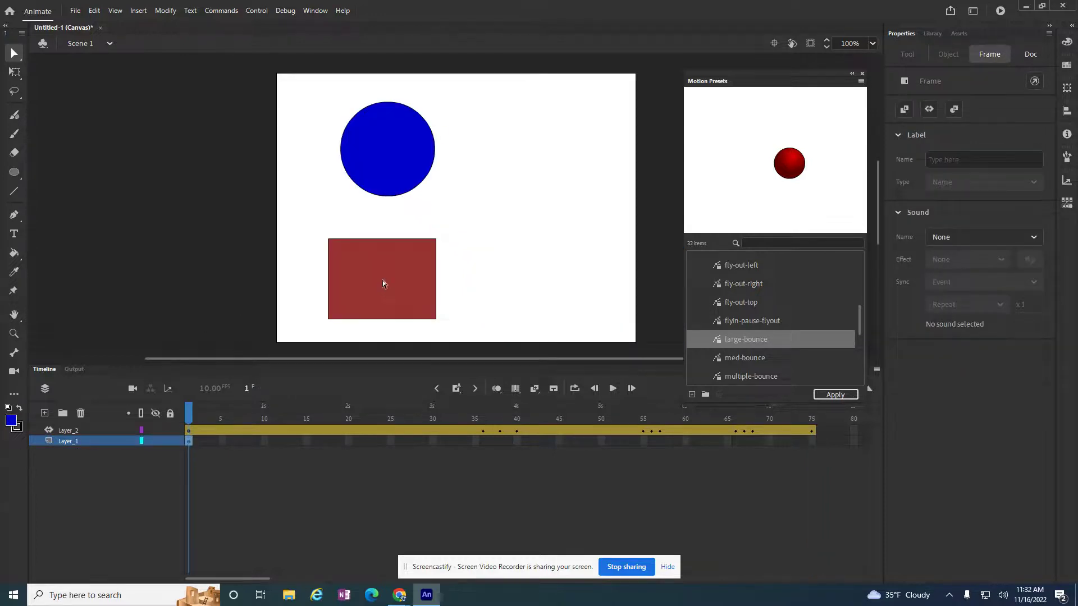
- Preview the smoke preset, dismiss the no-selection warning, and select the red rectangle on Layer_1
click(353, 308)
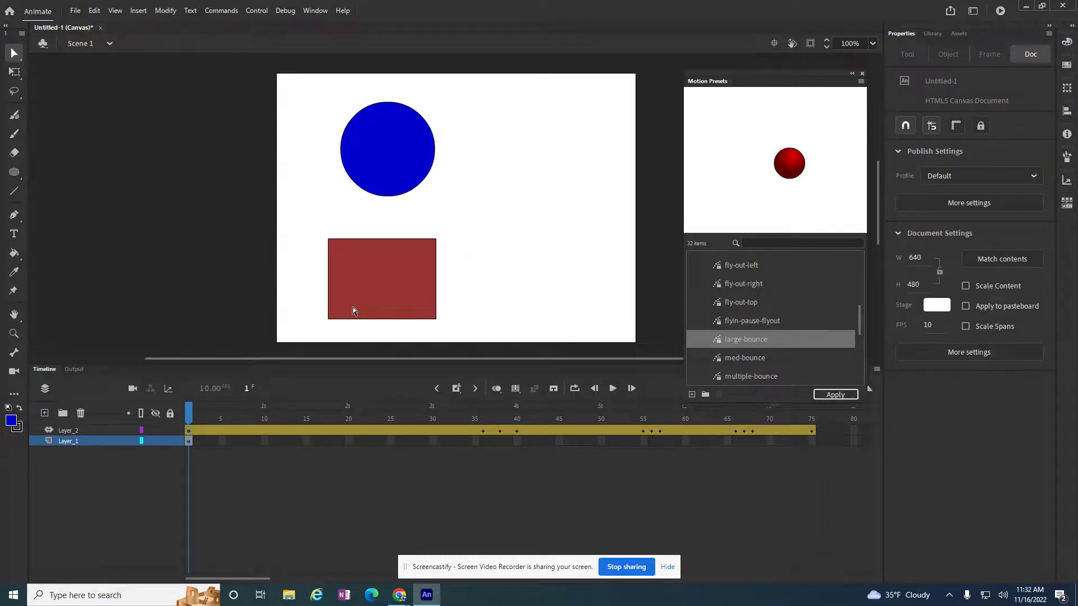
scroll(763, 316, down, 3)
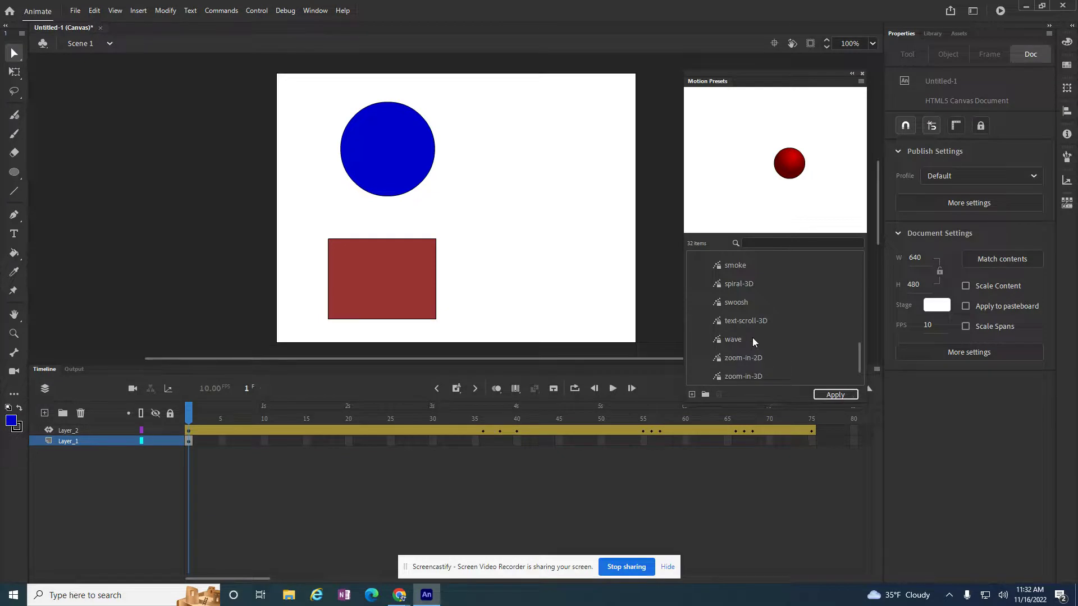
click(740, 266)
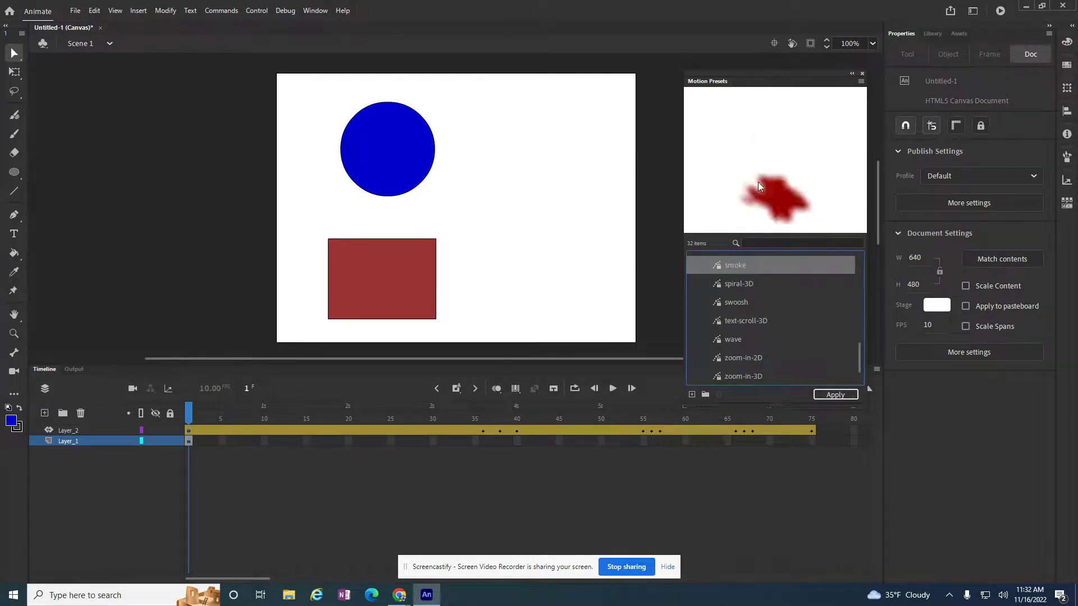
click(825, 395)
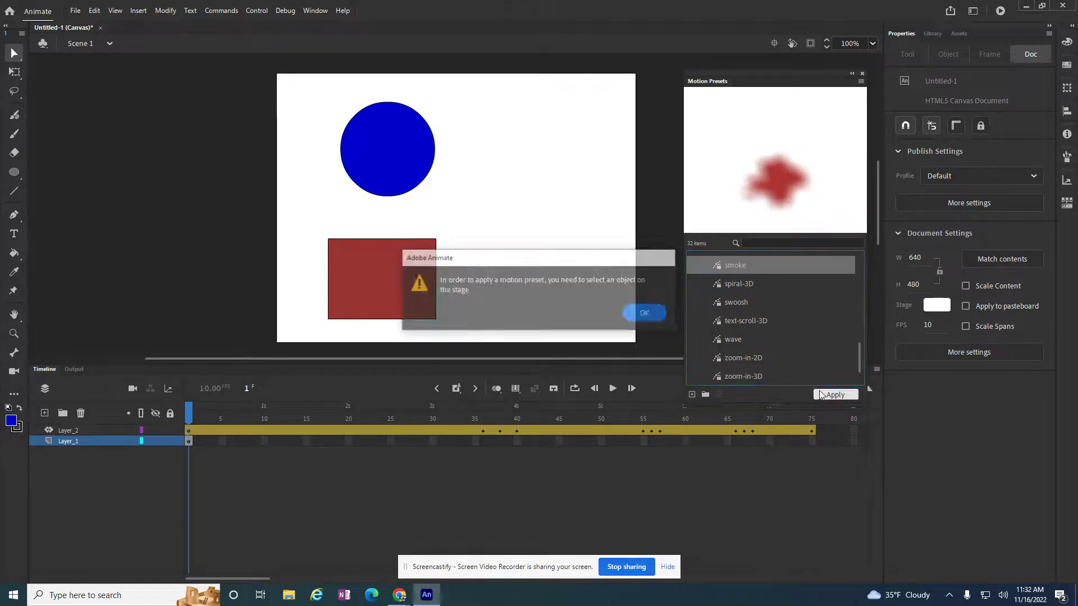
click(637, 317)
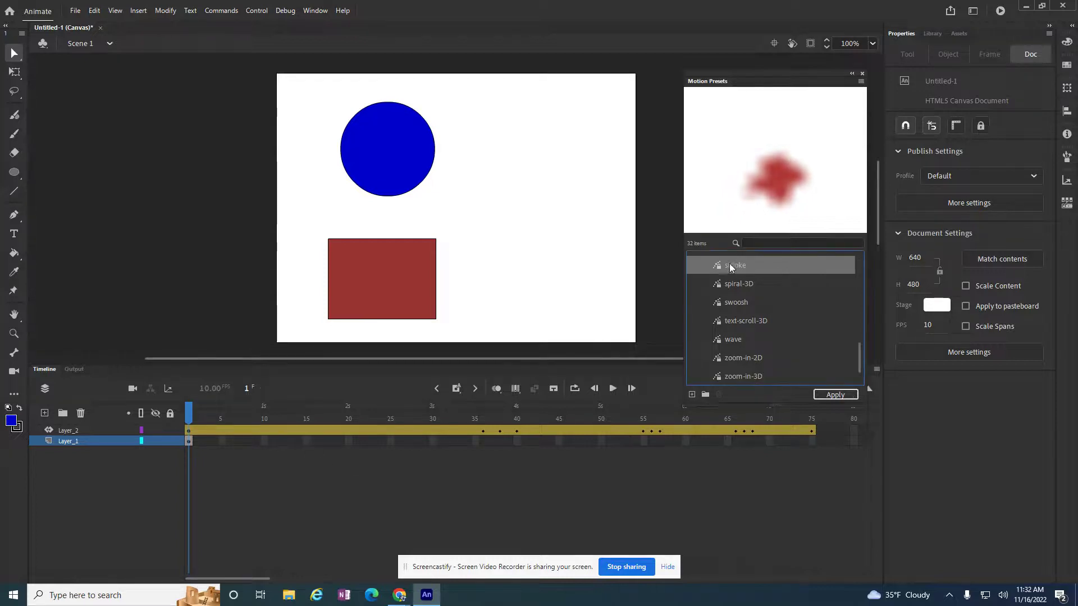
click(190, 441)
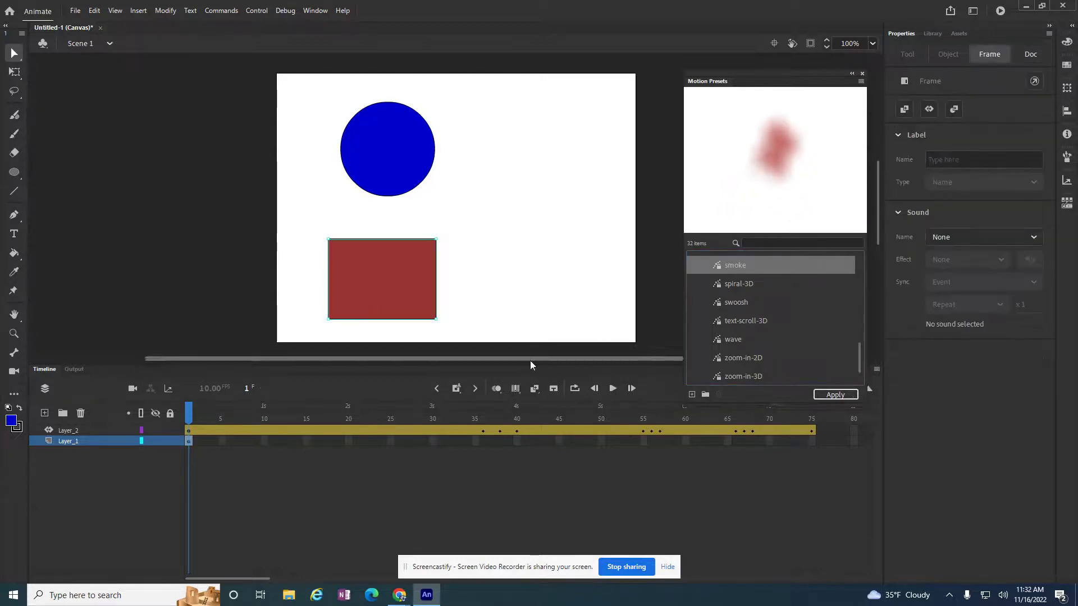
- Apply smoke to the red rectangle, preview the playback, and hide the blue circle's Layer_2
click(823, 394)
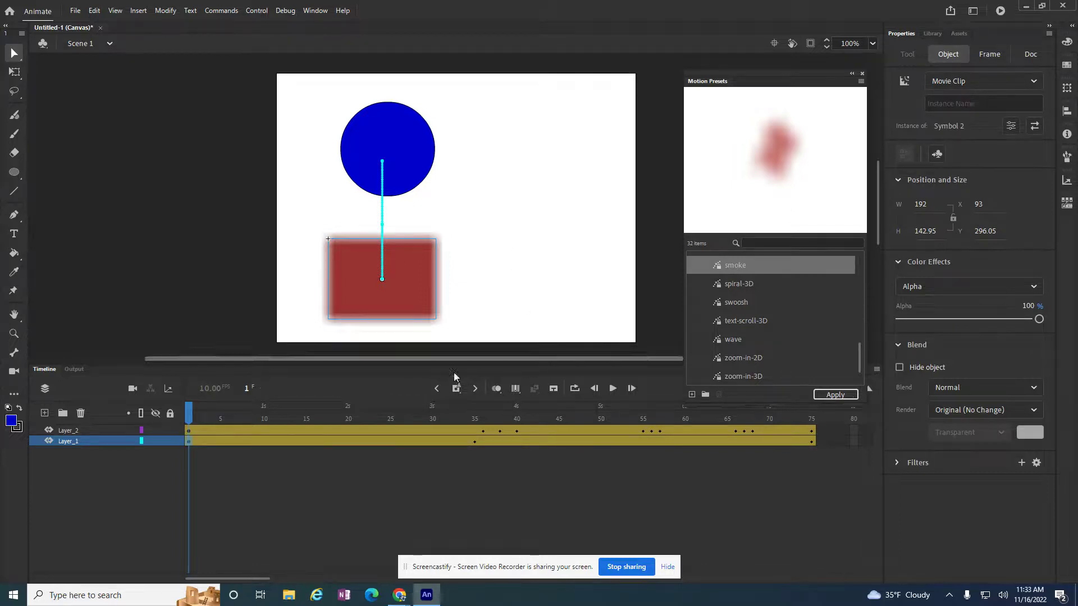
click(614, 389)
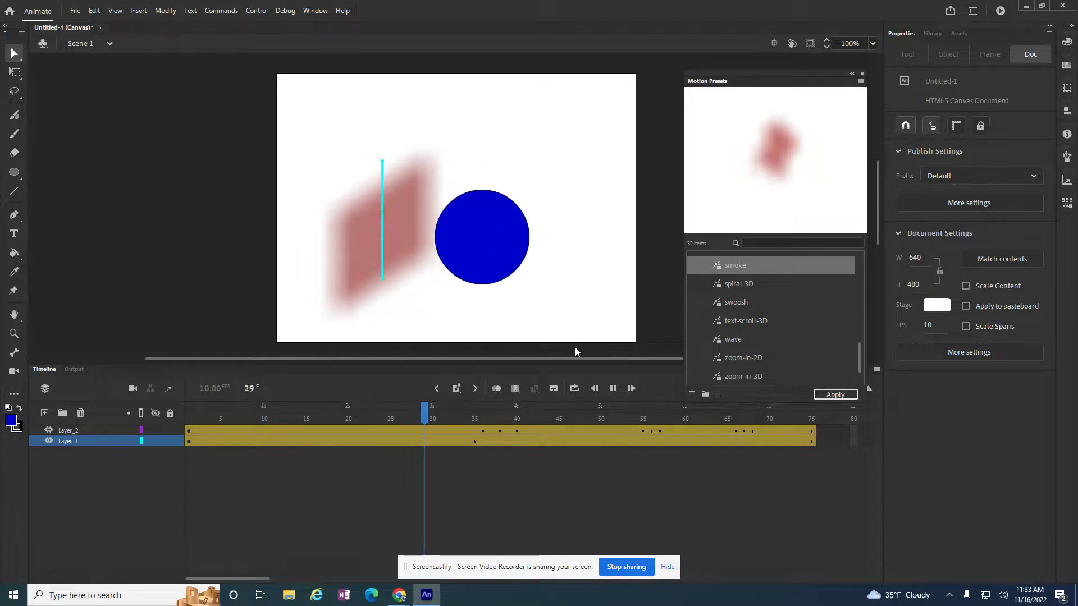
click(612, 388)
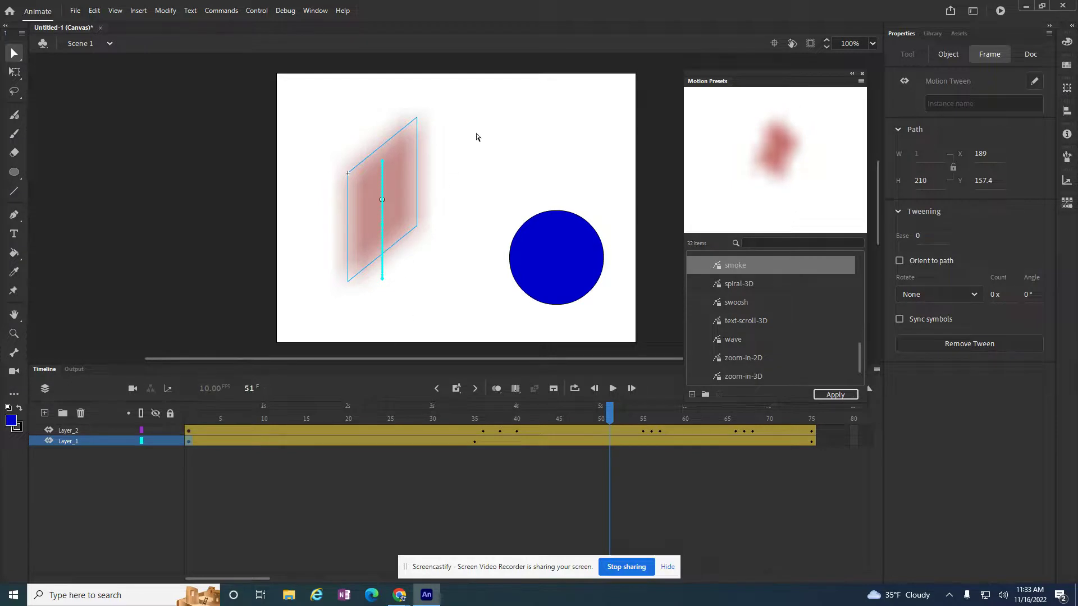
click(157, 431)
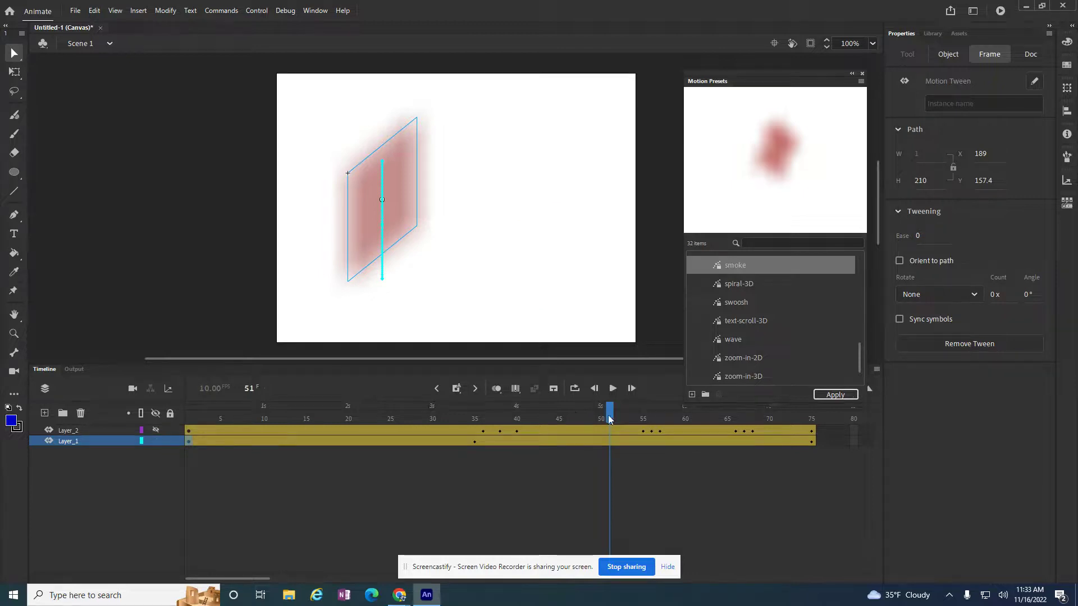
- Angle the rectangle's smoke motion path up to the right and scrub the timeline to check it
drag(611, 416, 189, 415)
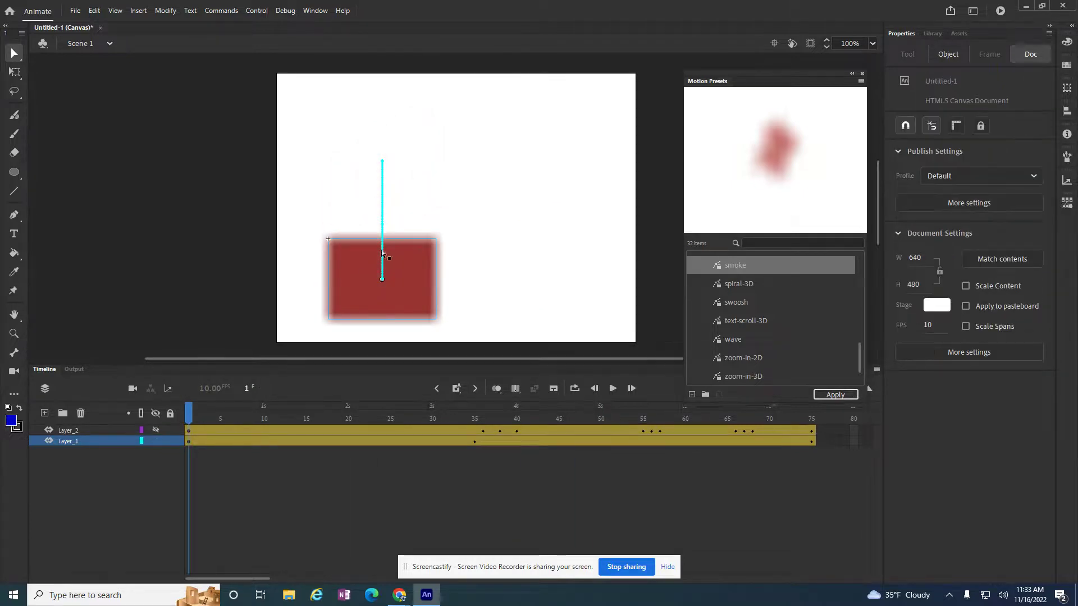
click(21, 59)
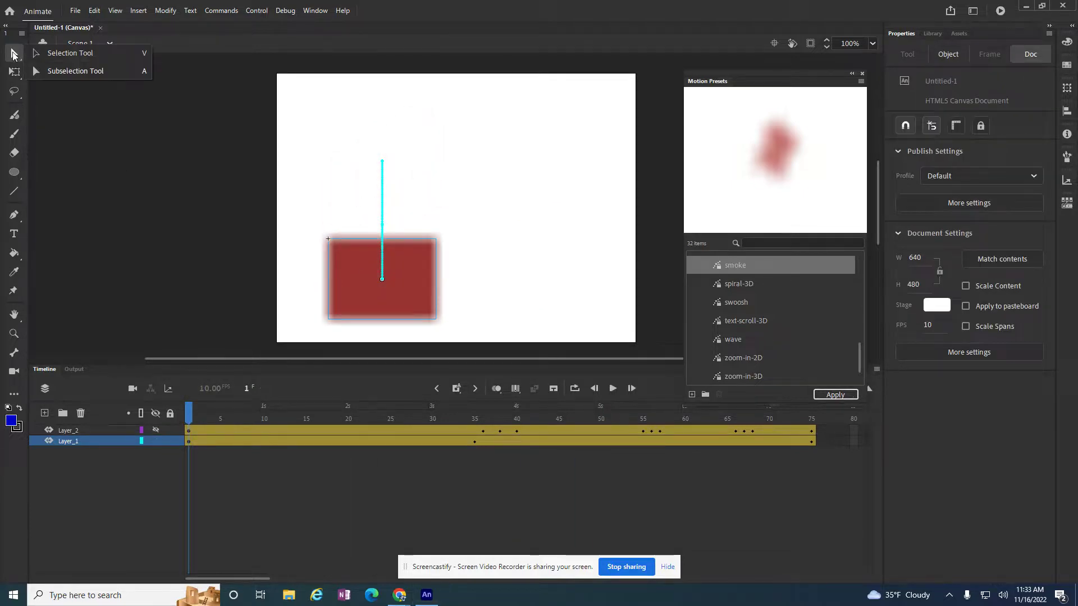
click(66, 72)
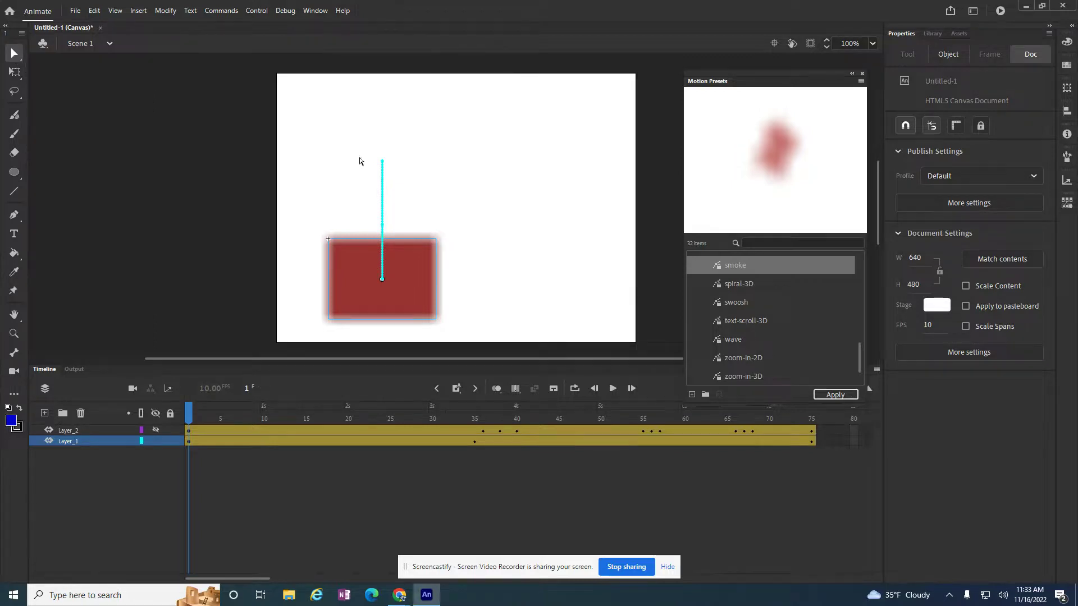
click(384, 228)
drag(382, 164, 424, 157)
drag(382, 225, 404, 221)
drag(189, 417, 691, 432)
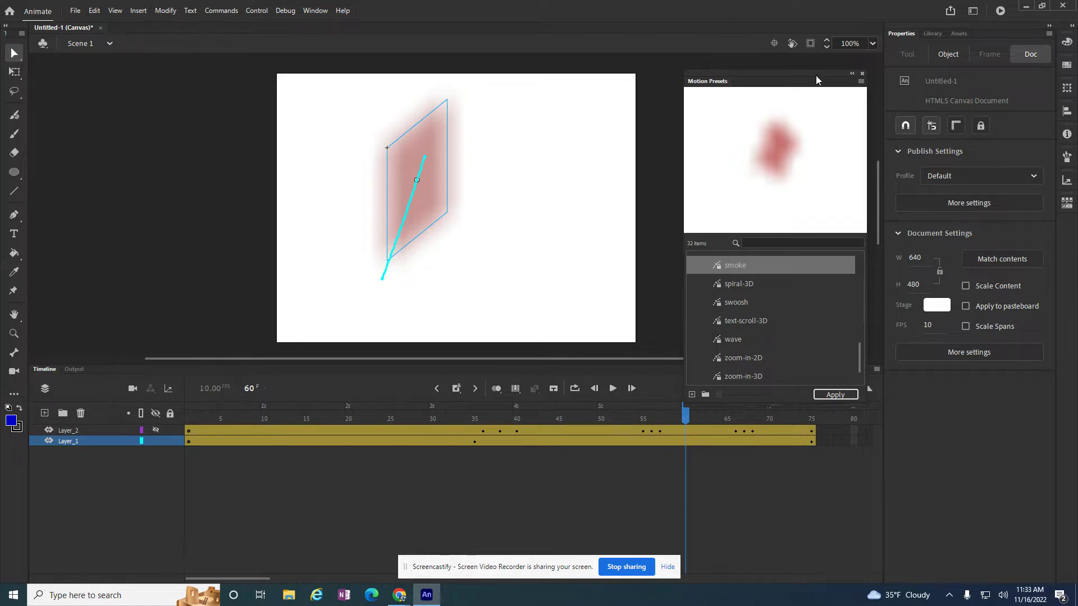
- Collapse Motion Presets to an icon, dock it in the right-hand icon strip, and check the Window menu
click(851, 74)
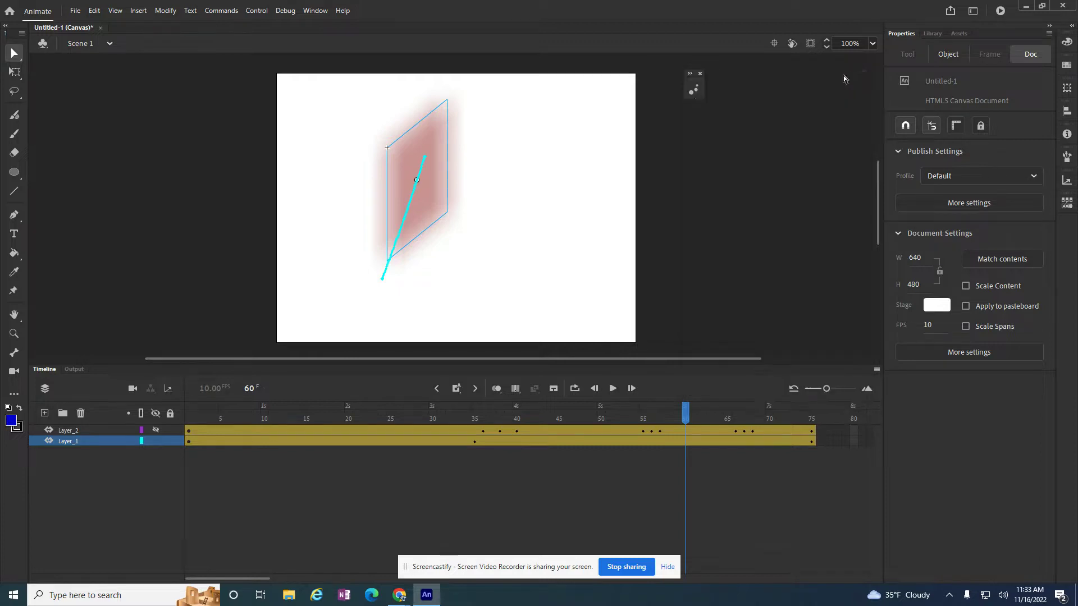
click(698, 74)
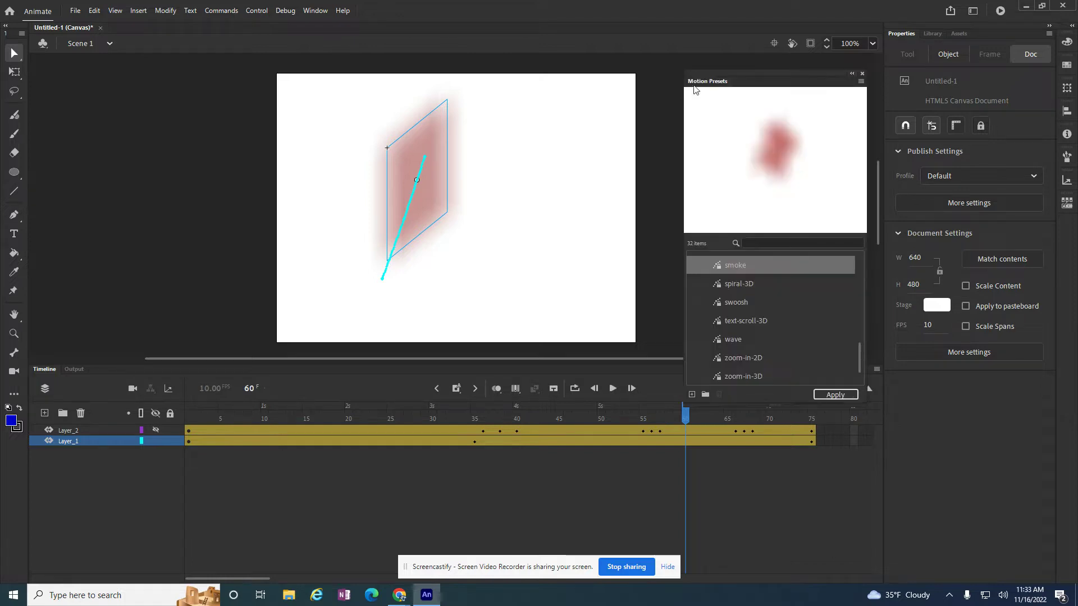
click(857, 75)
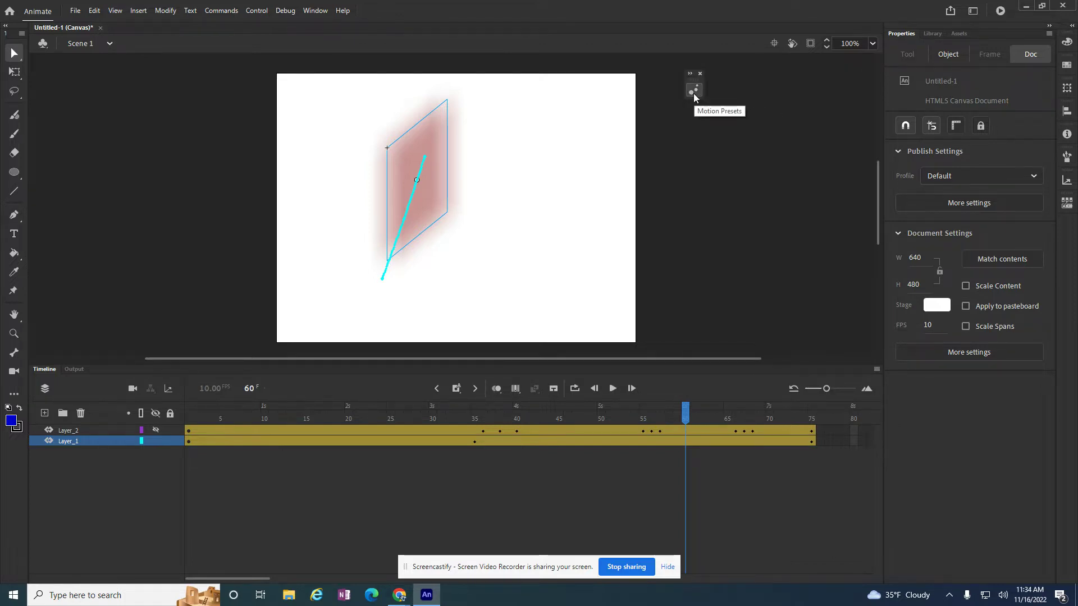
drag(694, 90, 1069, 231)
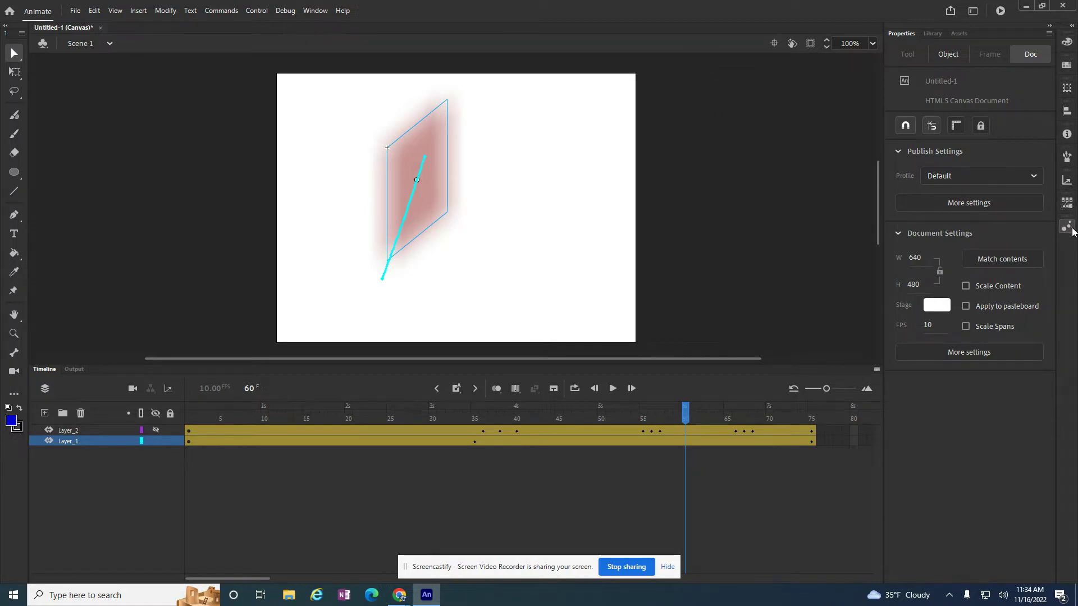
mouse_move(1072, 231)
mouse_down()
mouse_move(753, 160)
mouse_move(1010, 227)
mouse_move(1069, 231)
mouse_up()
drag(1065, 231, 1051, 284)
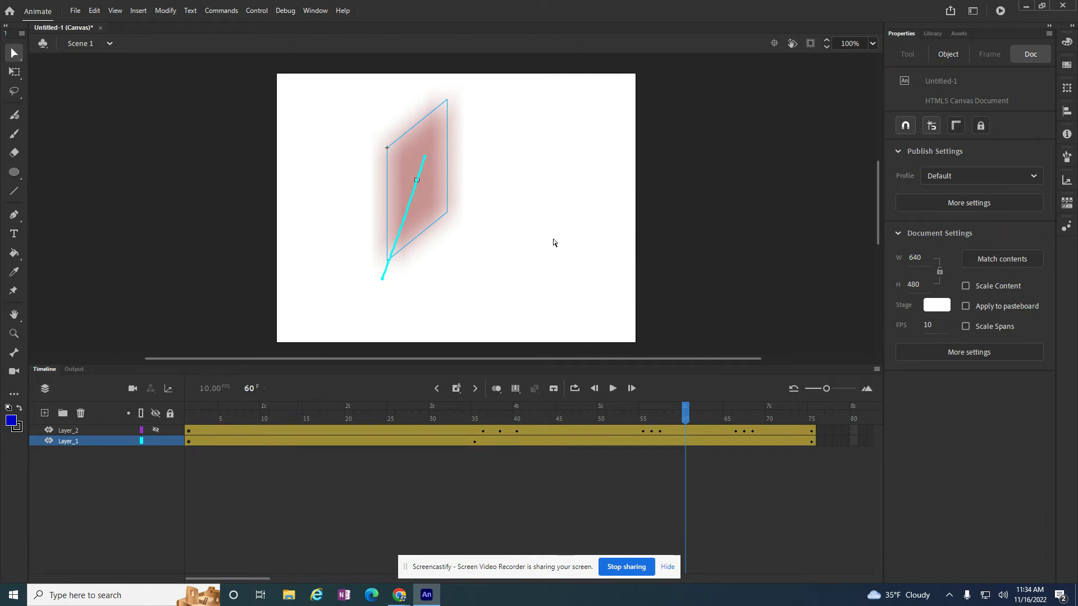
click(328, 14)
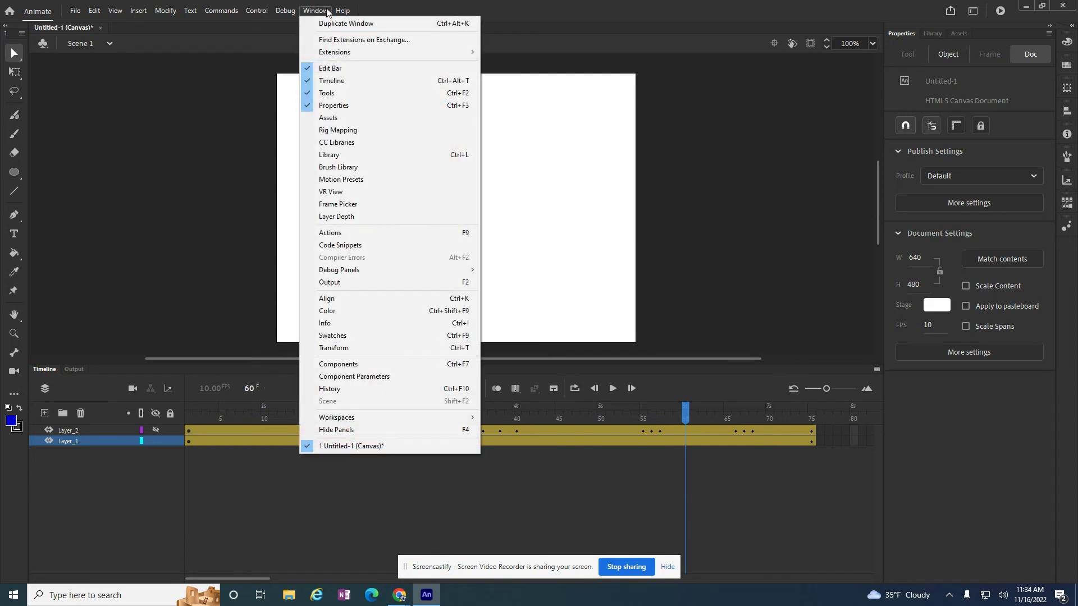
click(328, 11)
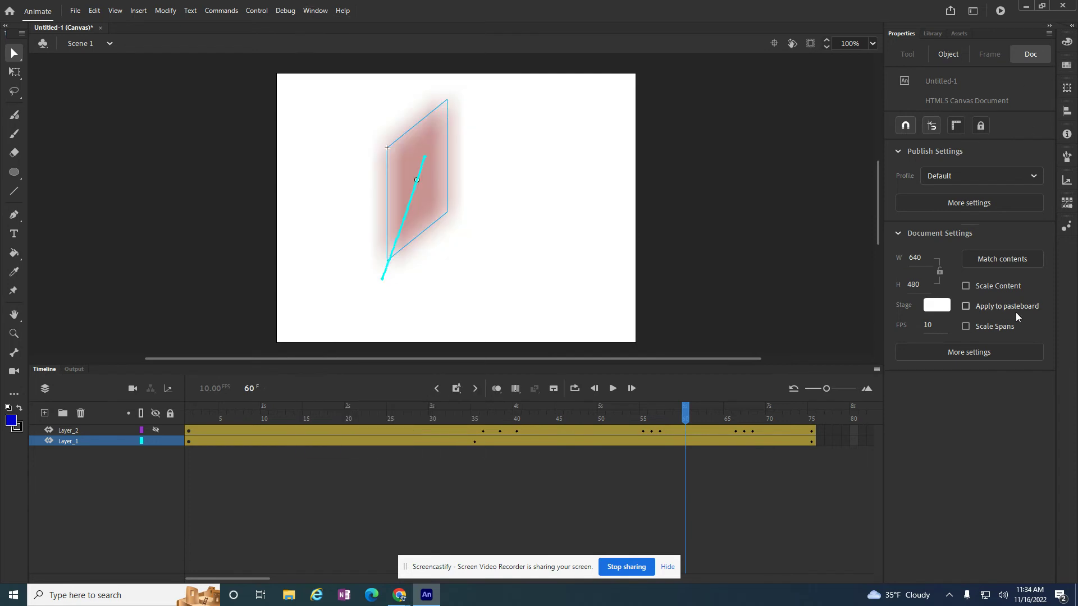